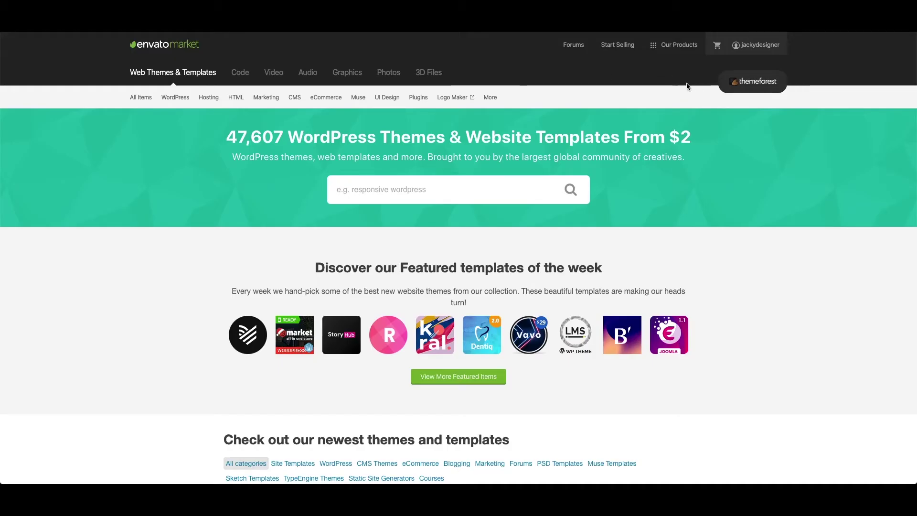
Download the Hongo item from ThemeForest Downloads as 'All files & documentation'
mouse_move(757, 50)
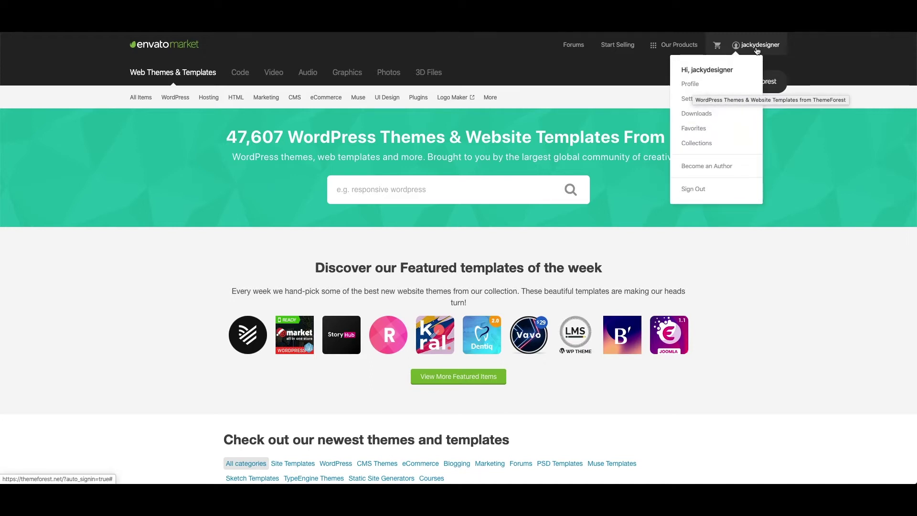
left_click(707, 117)
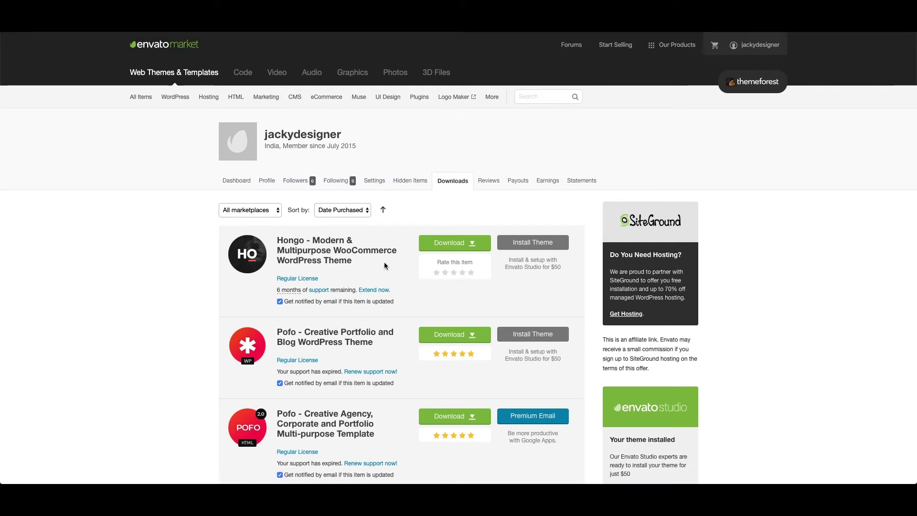
left_click(472, 245)
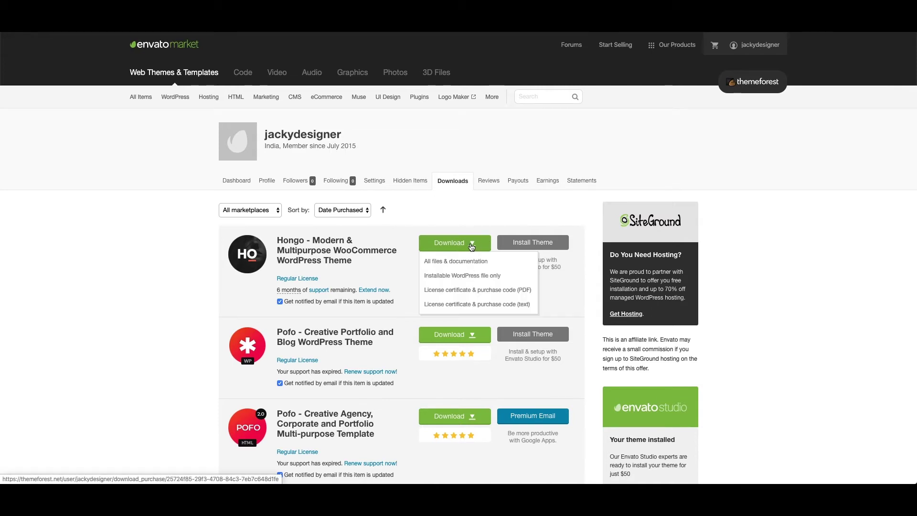
left_click(454, 262)
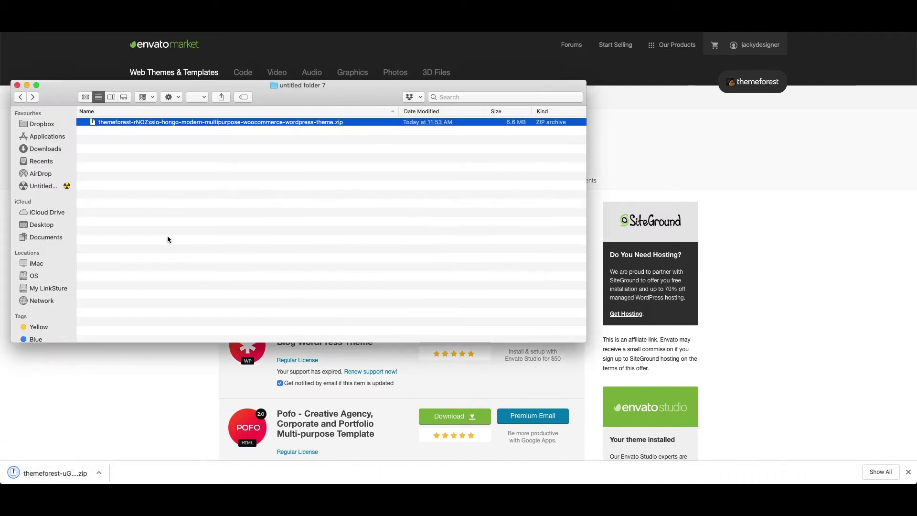
Unzip the Hongo package and view Documentation/index.html in the browser
double_click(218, 122)
double_click(218, 122)
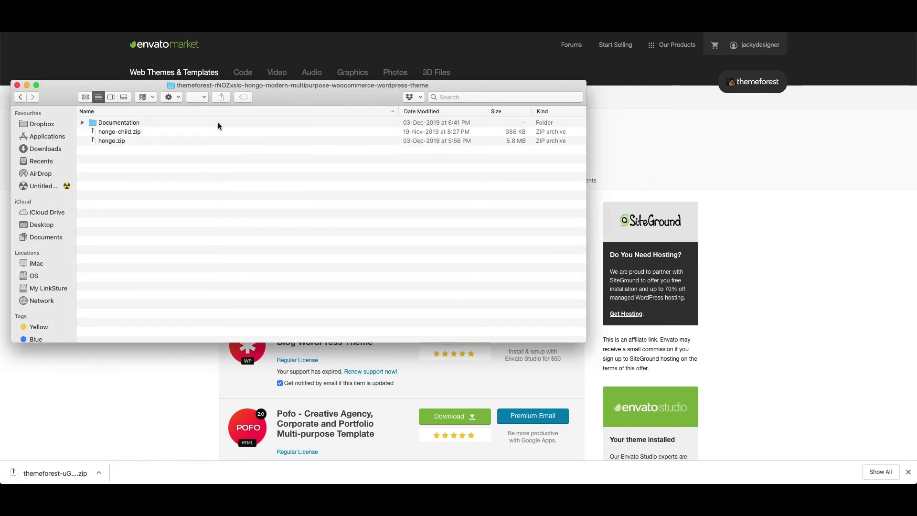
double_click(128, 124)
double_click(118, 140)
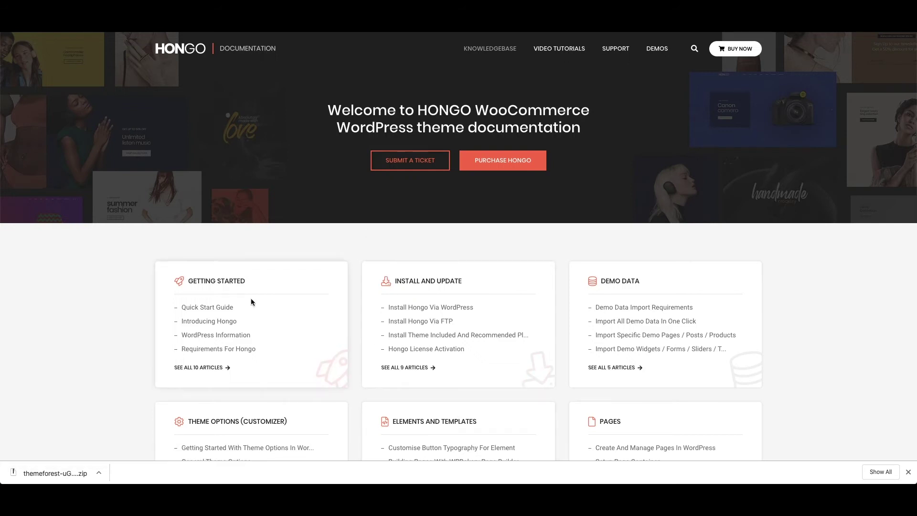
scroll(378, 325, "down", 3)
scroll(377, 330, "down", 2)
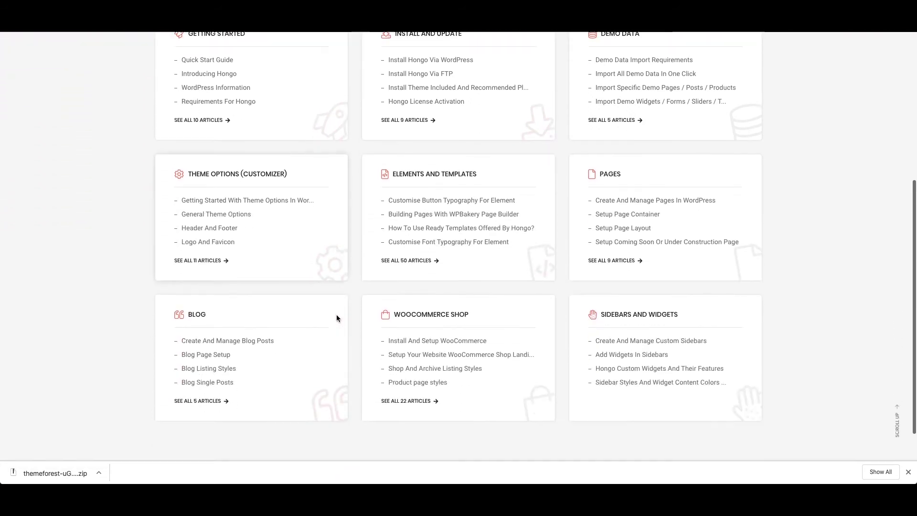
scroll(338, 318, "up", 8)
Point out hongo.zip and hongo-child.zip in the extracted Hongo folder
key("alt+Left")
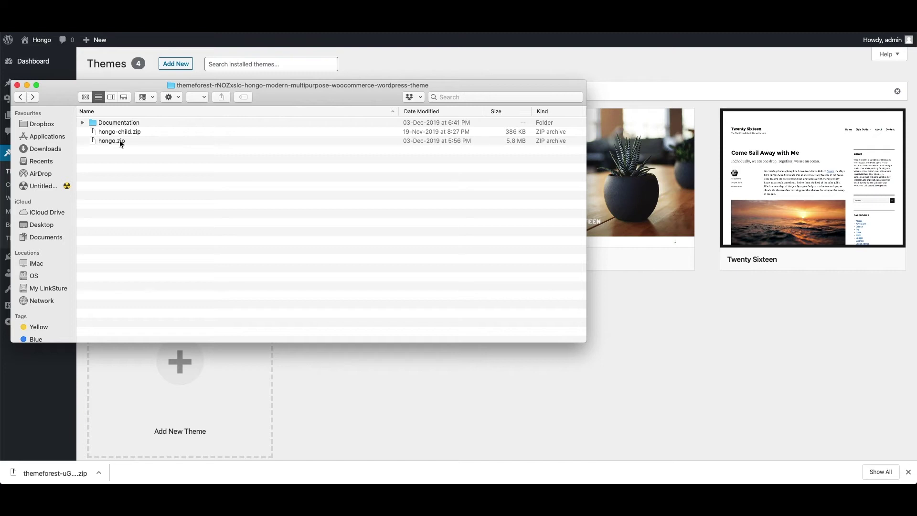
left_click(120, 140)
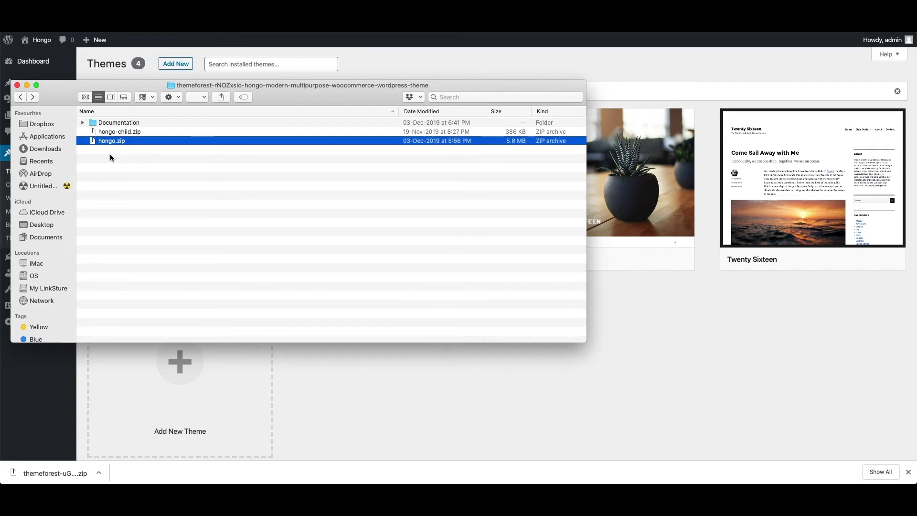
left_click(127, 133)
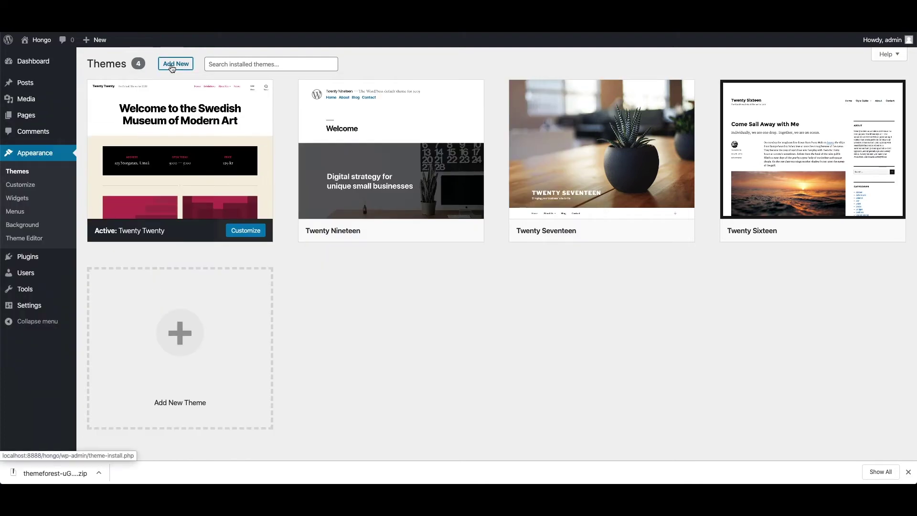
Upload hongo.zip through Add New > Upload Theme and install it
left_click(172, 68)
left_click(179, 71)
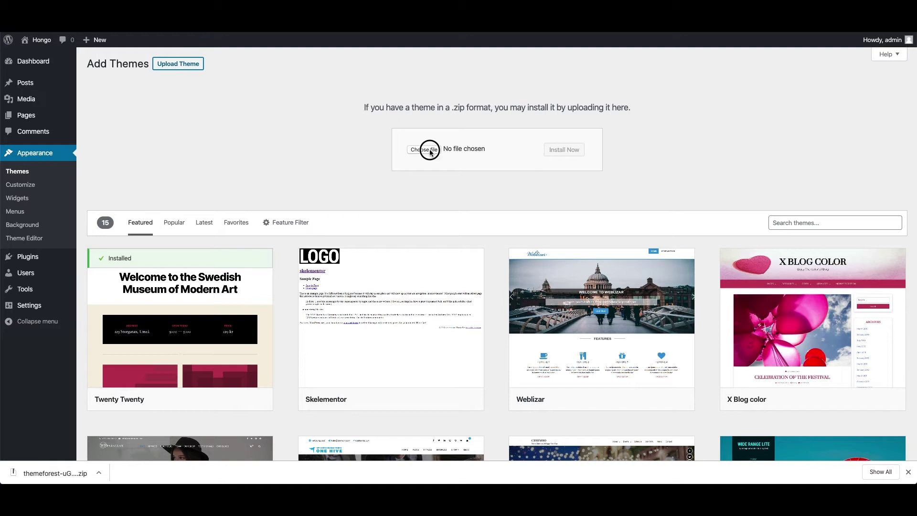
left_click(430, 150)
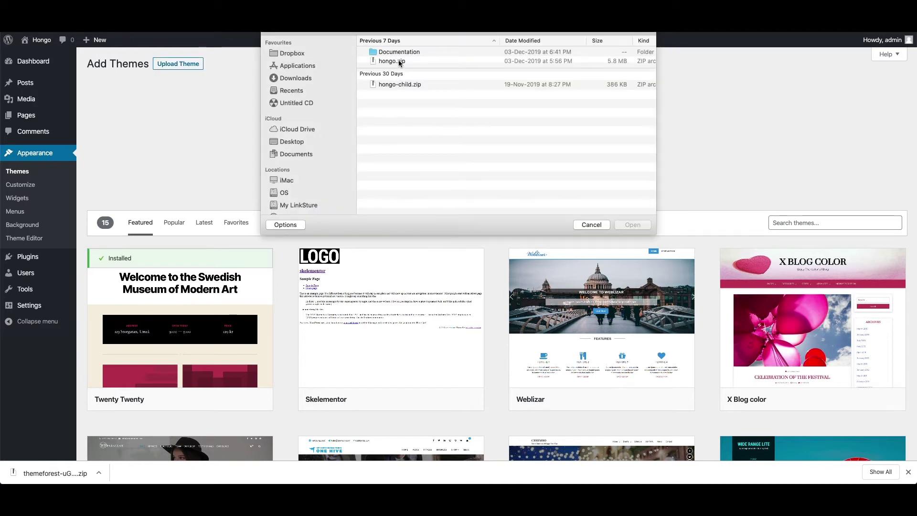
left_click(399, 61)
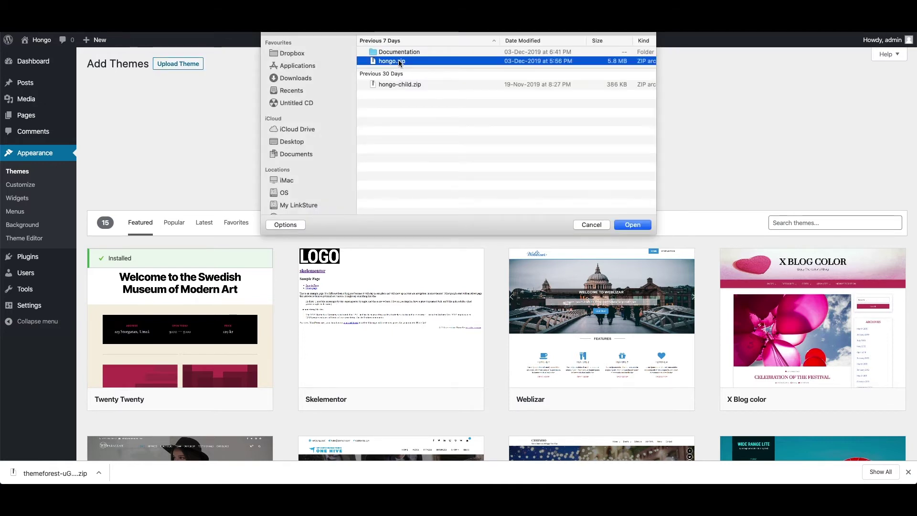
left_click(633, 225)
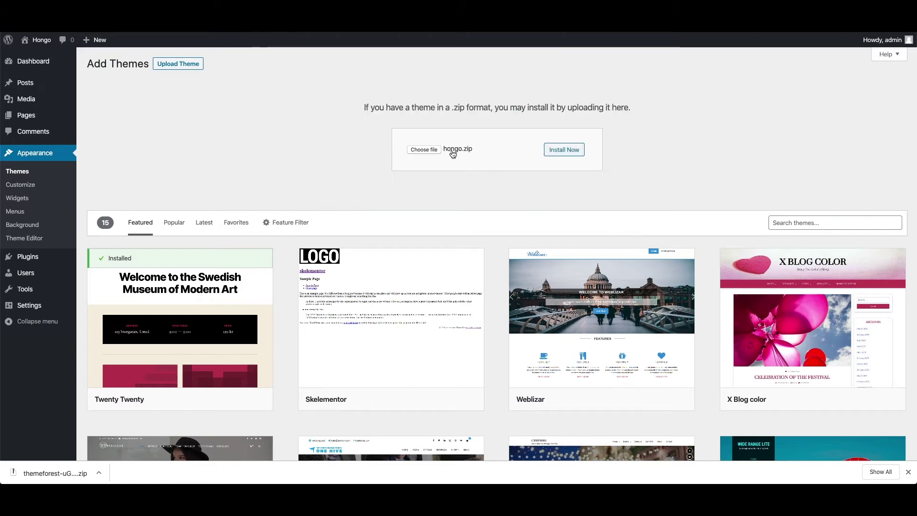
left_click(564, 150)
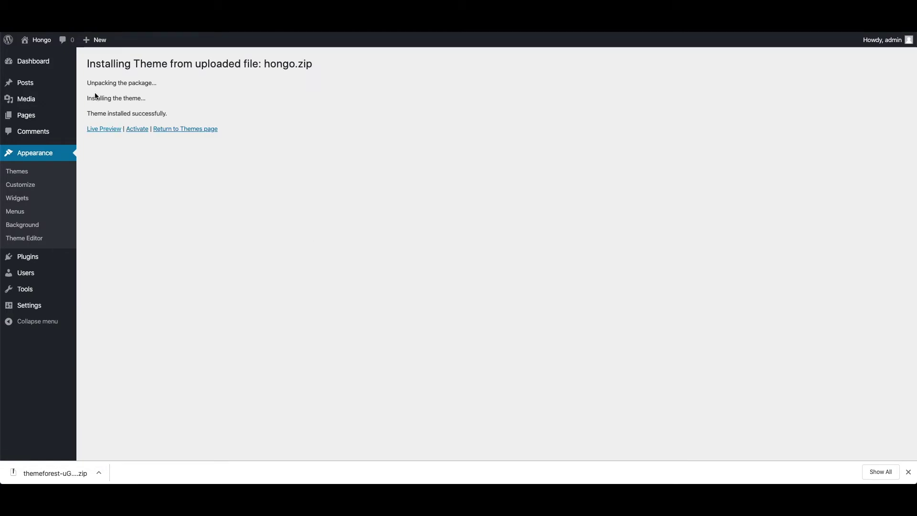
Leave the Hongo install results page for the WordPress Dashboard
left_click(137, 130)
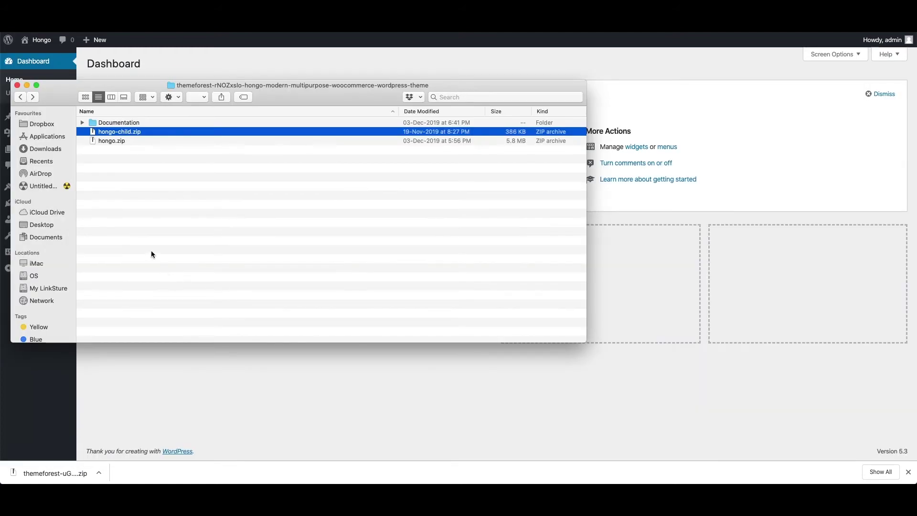
Unzip hongo.zip and upload the hongo folder to public_html/wp-content/themes via FileZilla
double_click(120, 142)
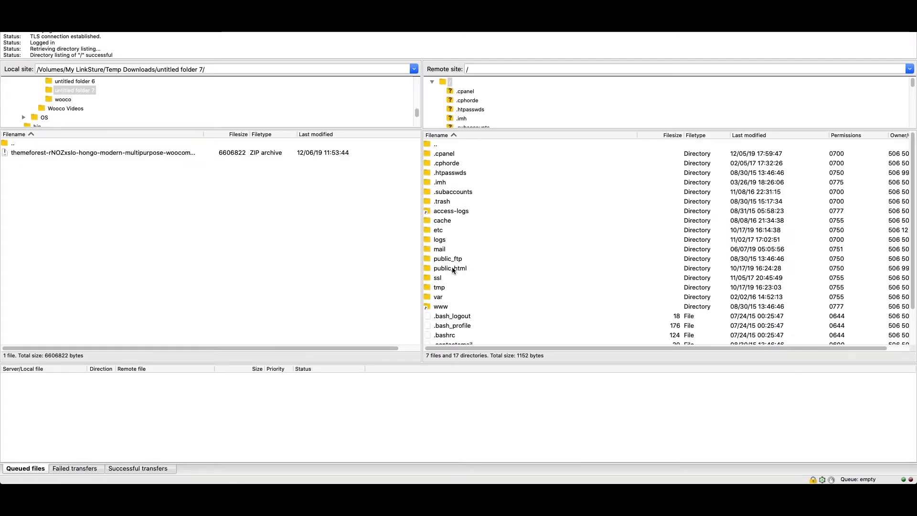
double_click(452, 268)
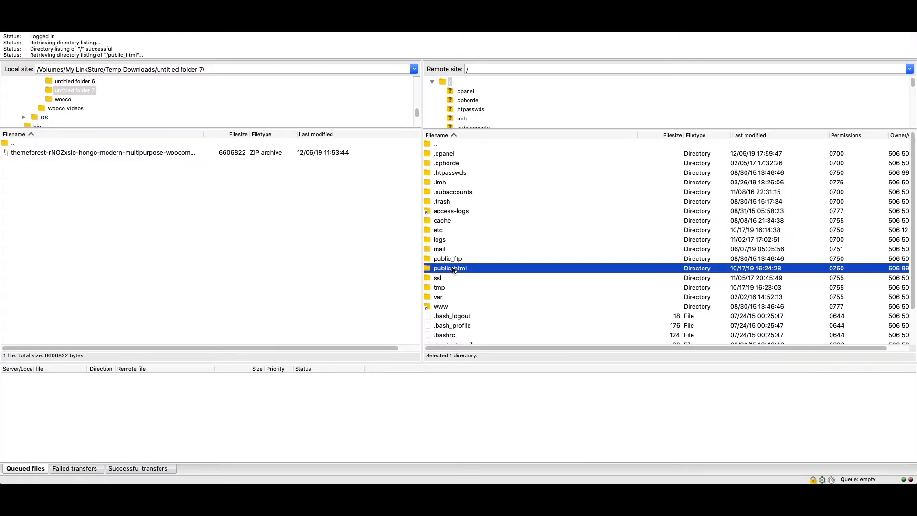
double_click(454, 172)
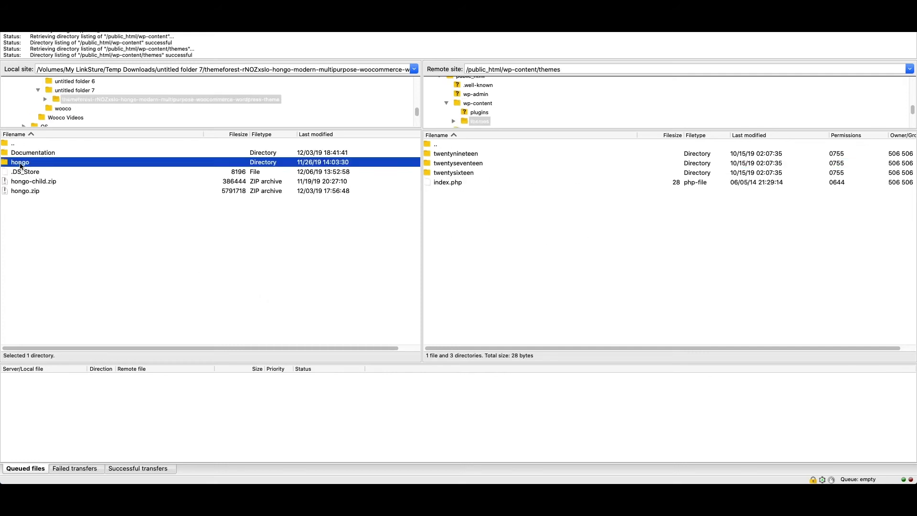
left_click_drag(20, 161, 510, 227)
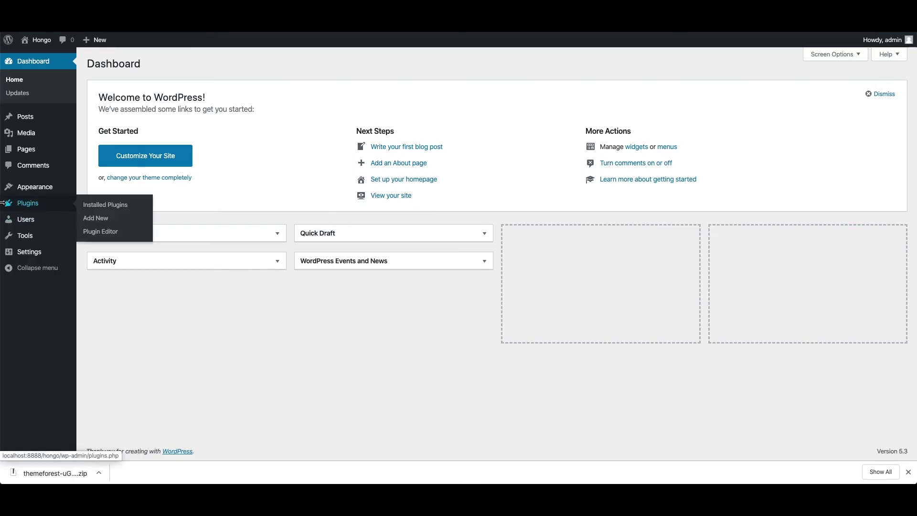
Activate the Hongo theme from the Appearance > Themes list
mouse_move(33, 190)
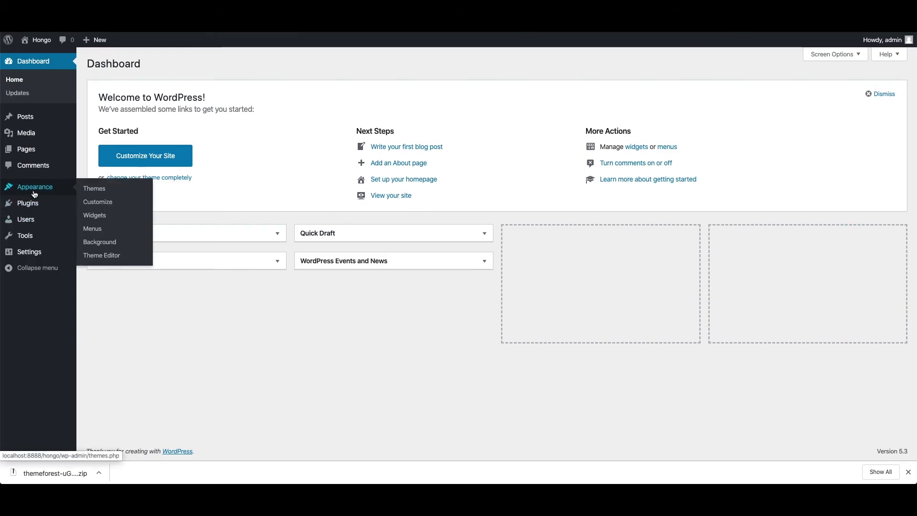
left_click(98, 190)
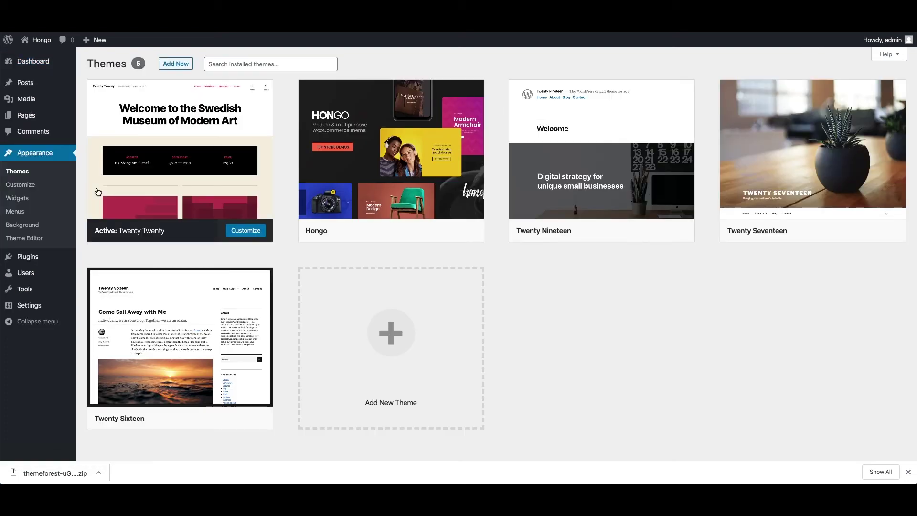
mouse_move(321, 200)
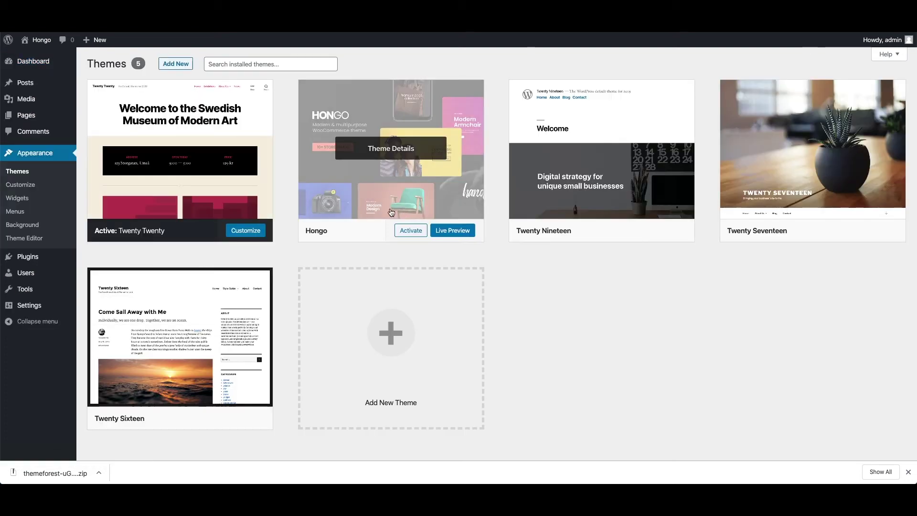
left_click(411, 231)
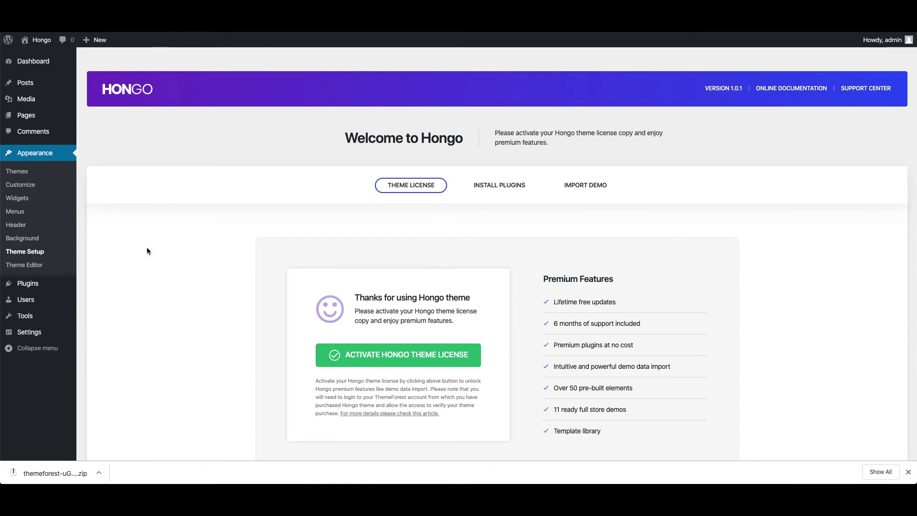
Upload hongo-child.zip through Add New > Upload Theme and install it
left_click(22, 173)
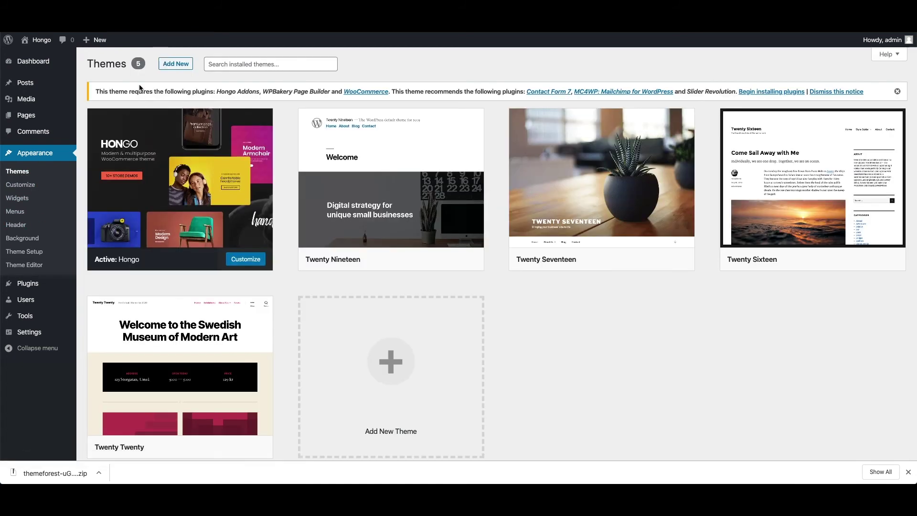
left_click(177, 66)
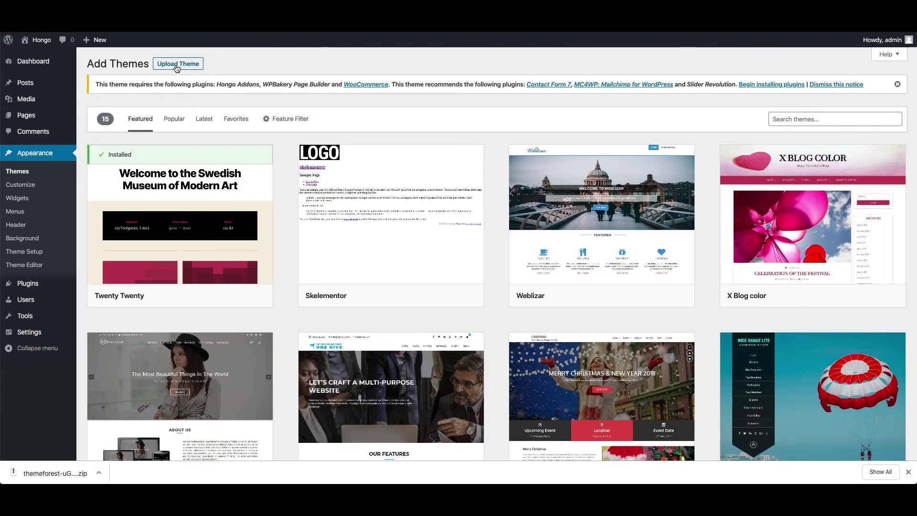
left_click(176, 66)
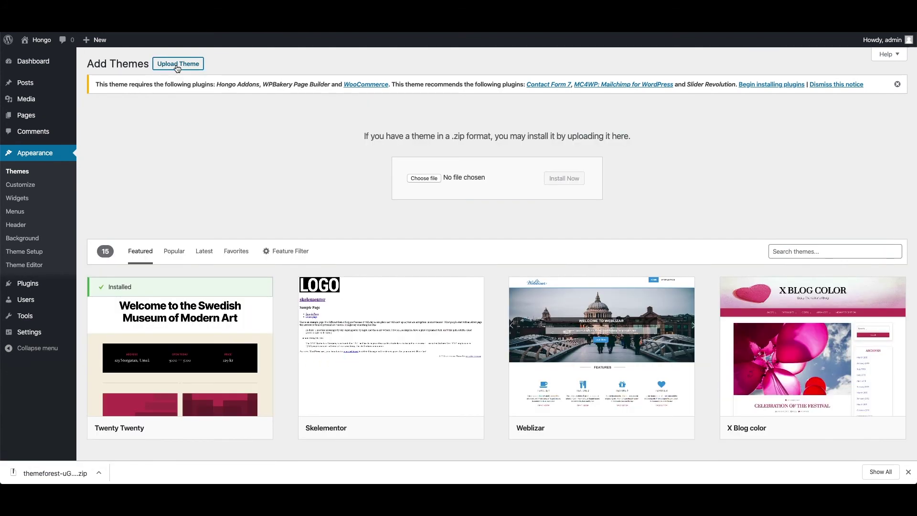
left_click(434, 179)
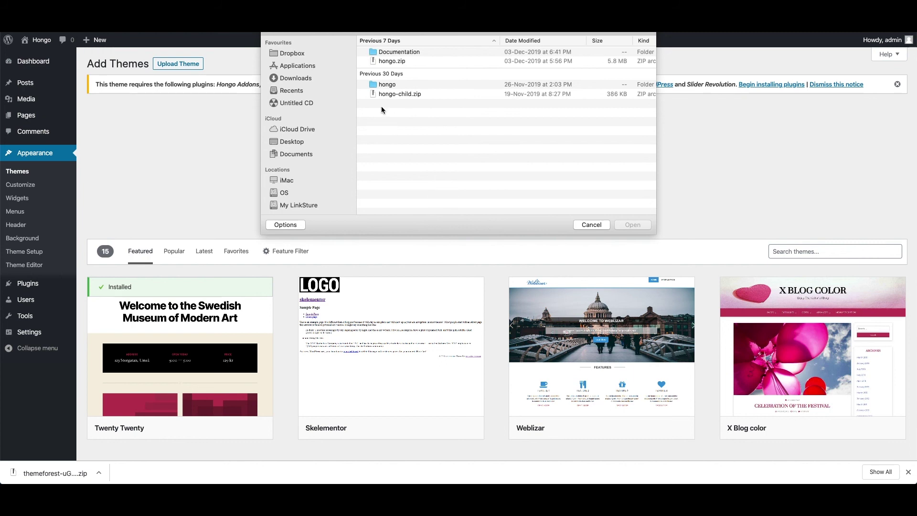
left_click(403, 95)
left_click(635, 225)
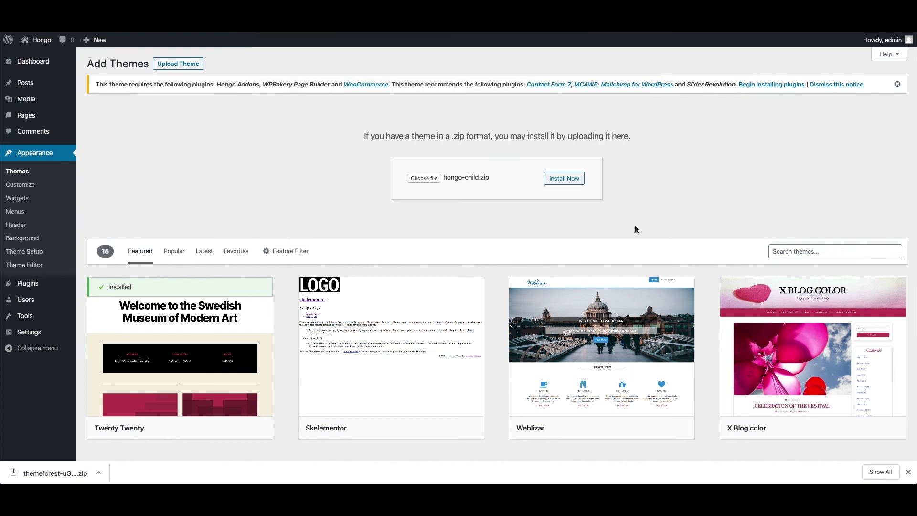
left_click(564, 179)
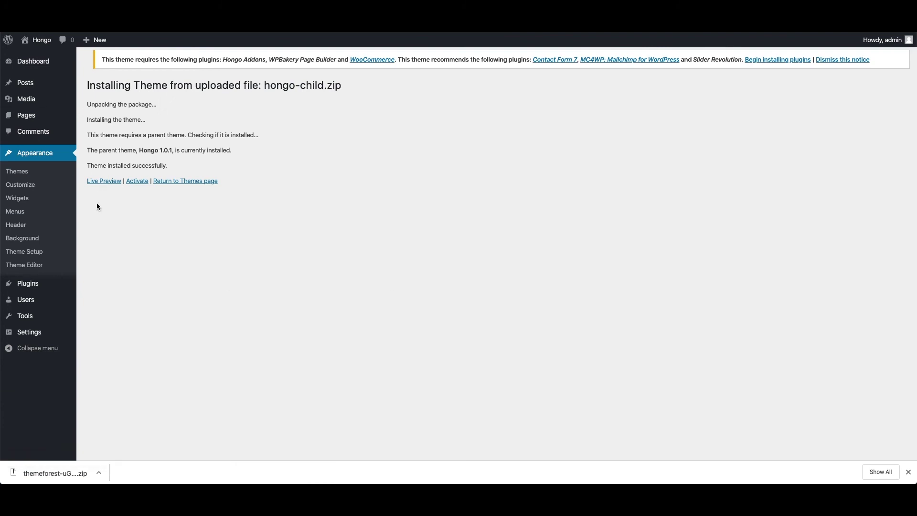
Activate the newly installed Hongo child theme from the results page
left_click(136, 186)
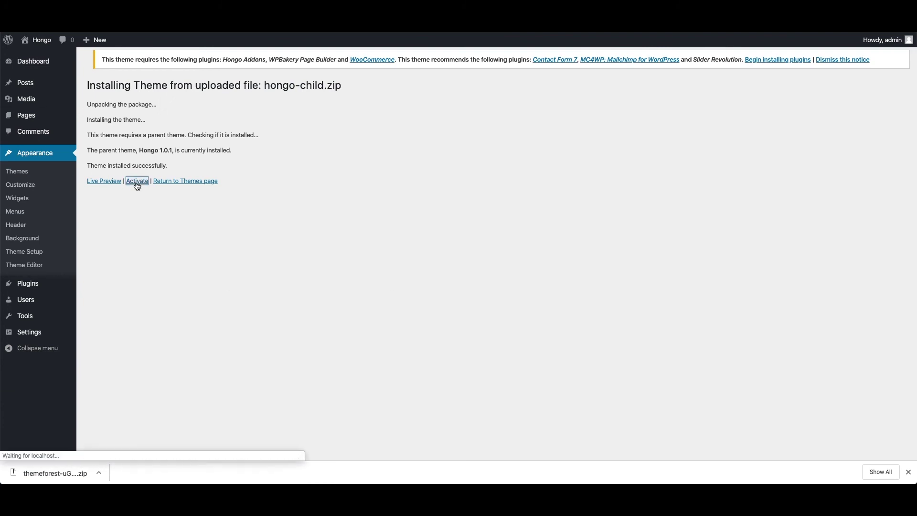